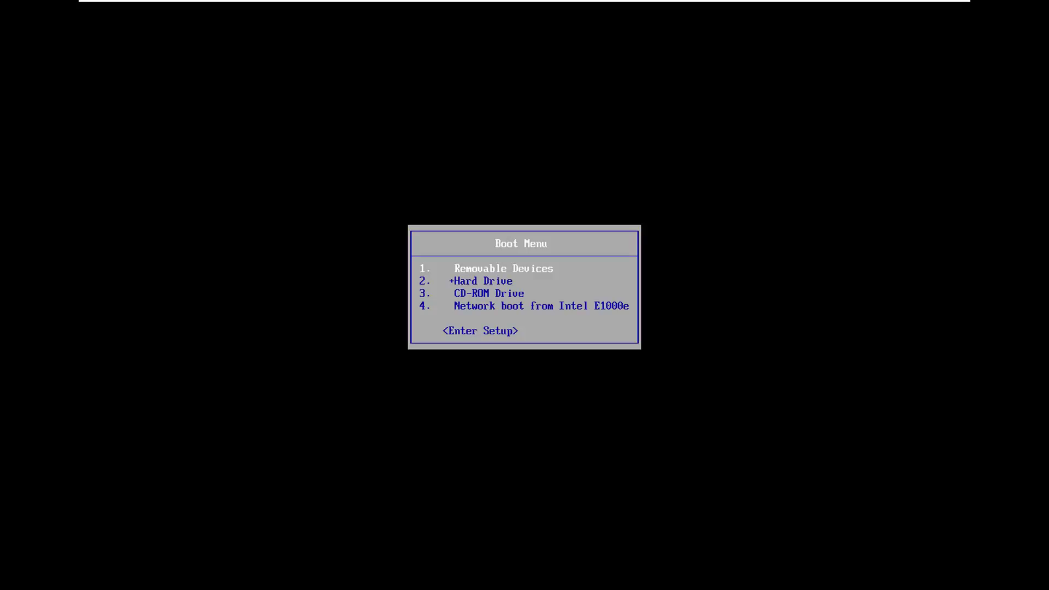
# Step: Boot from the CD-ROM drive into Windows Setup, keep the default language settings and enter the computer repair options
pyautogui.press('Down')
pyautogui.press('Down')
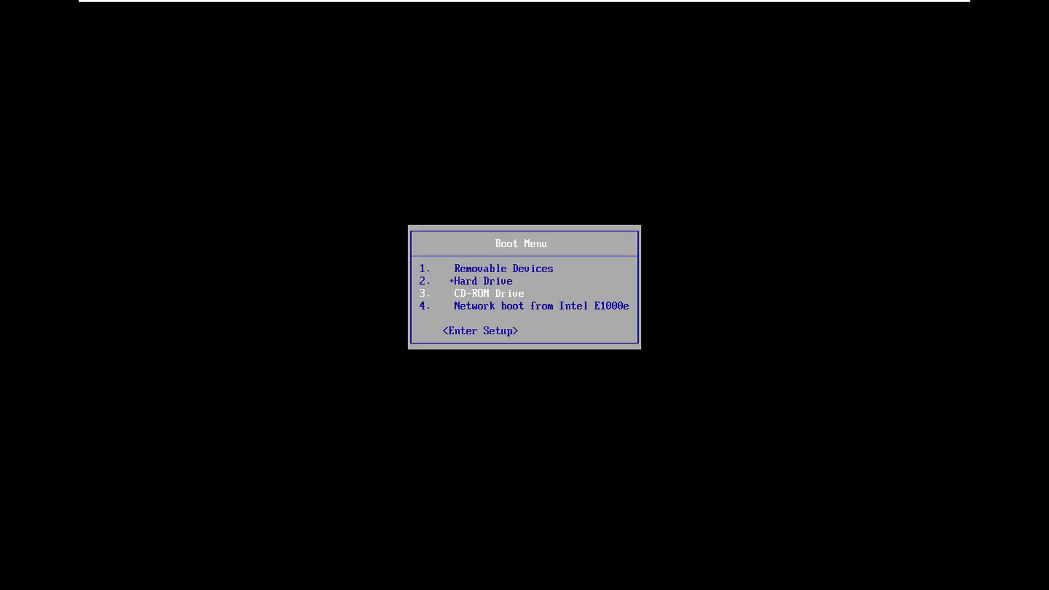
pyautogui.press('Return')
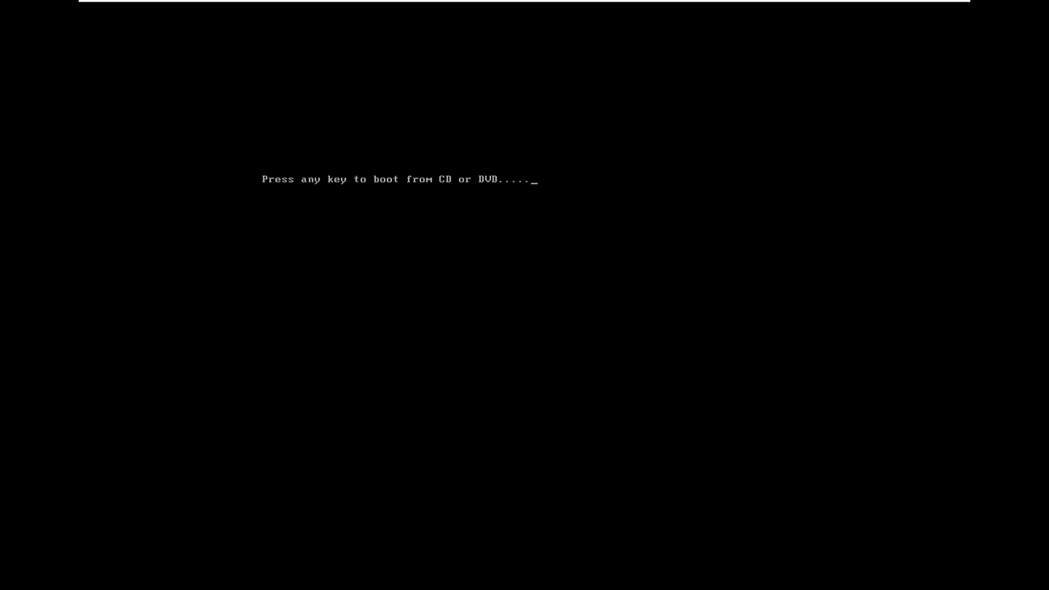
pyautogui.press('Return')
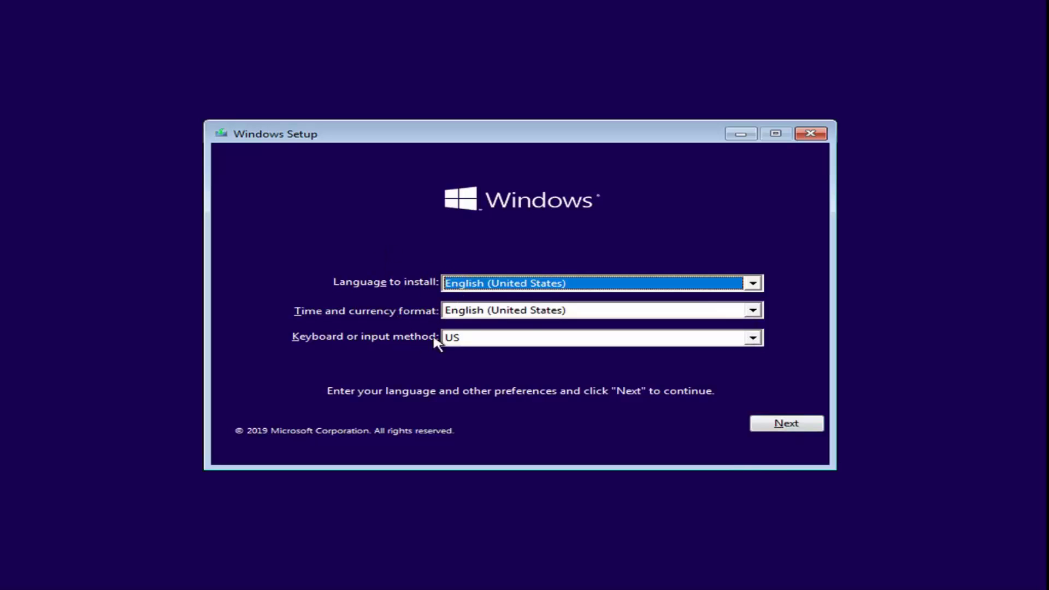
pyautogui.click(794, 426)
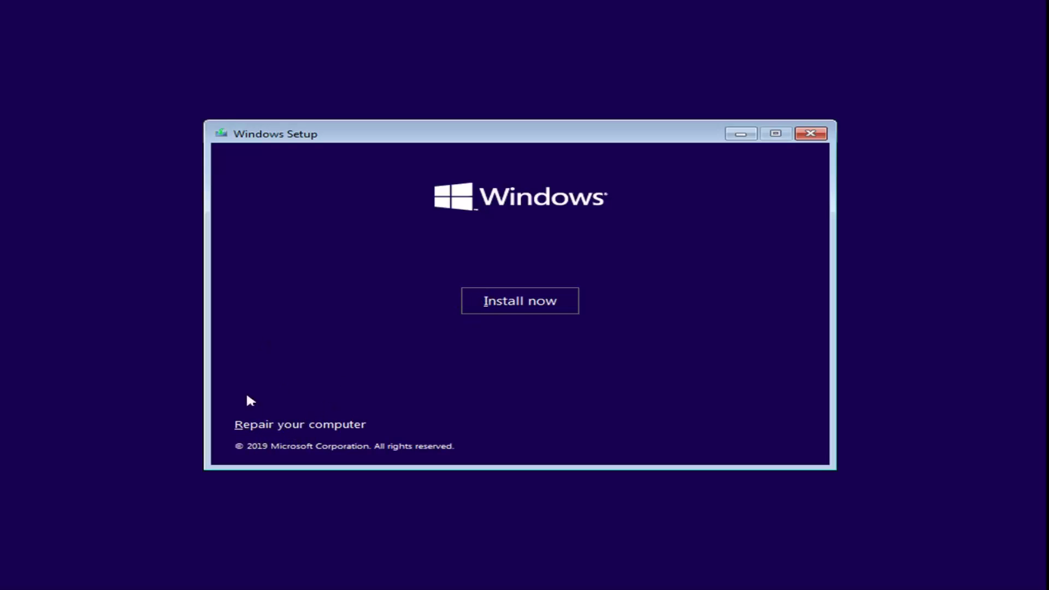
pyautogui.click(261, 426)
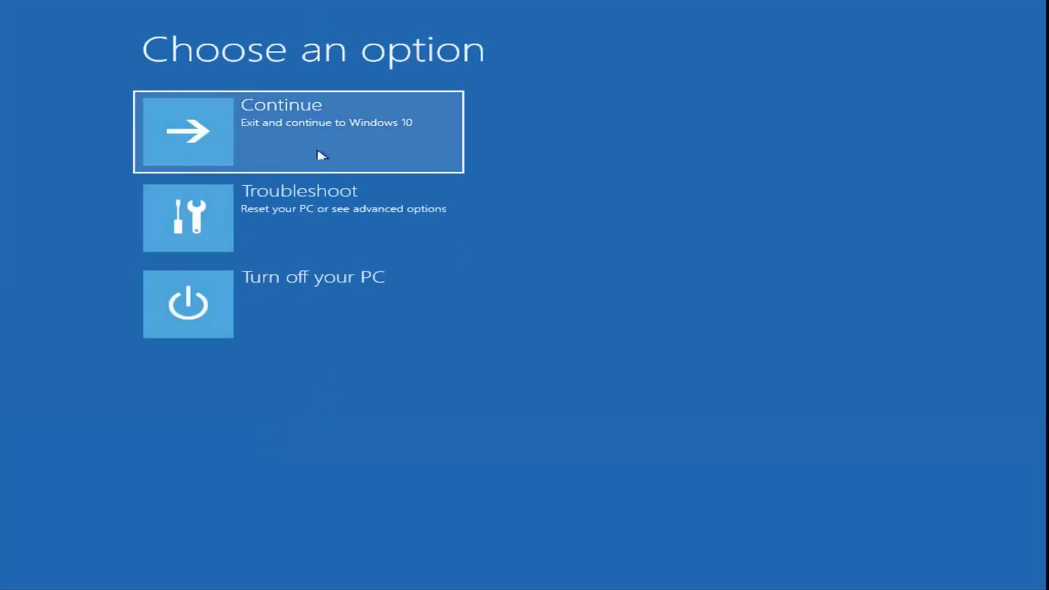
# Step: Run Startup Repair from the advanced troubleshooting options on the Windows 10 installation
pyautogui.click(235, 217)
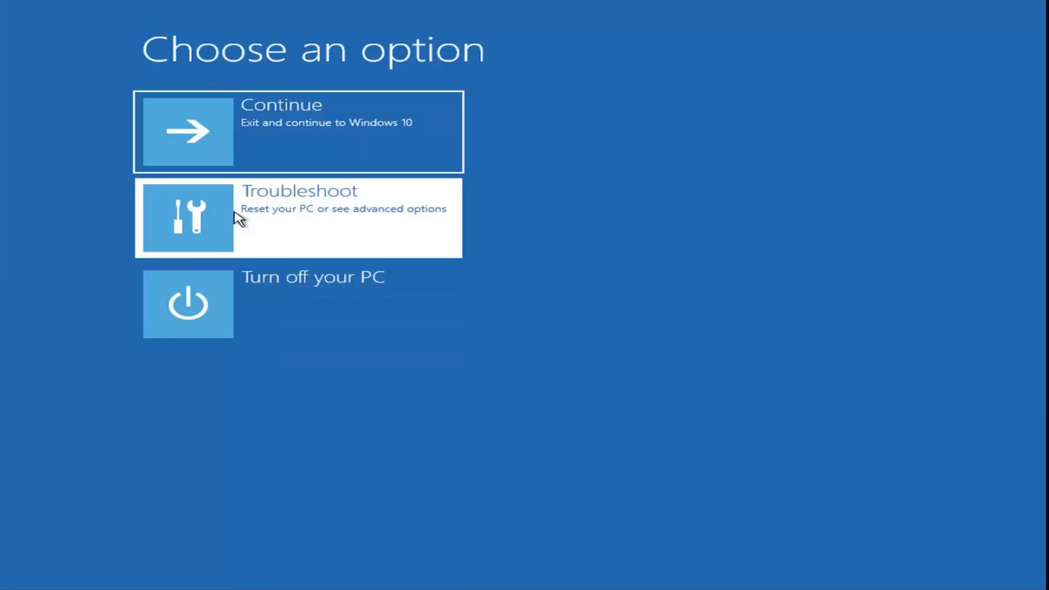
pyautogui.click(234, 217)
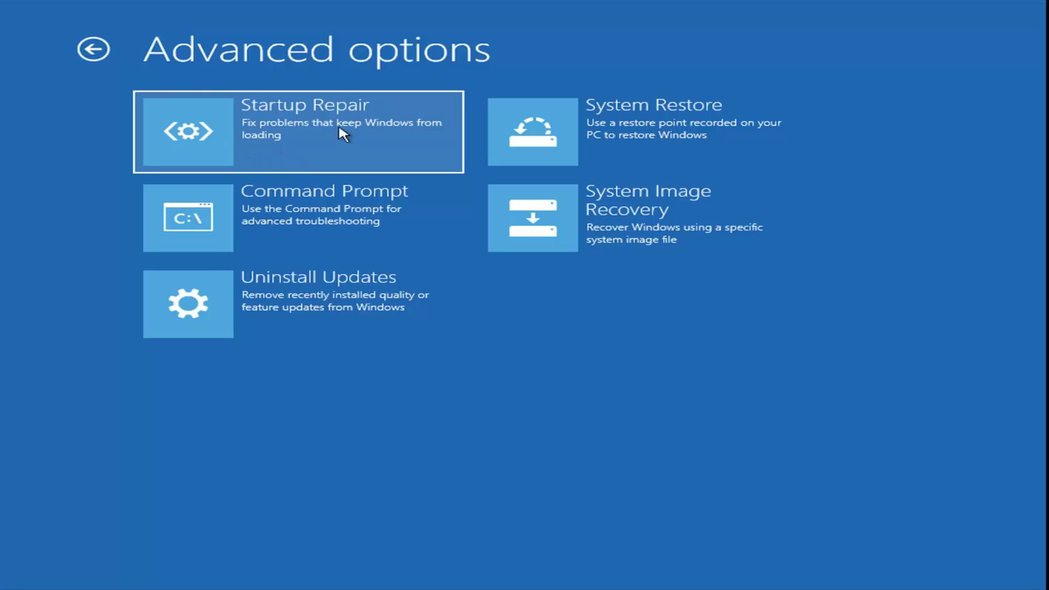
pyautogui.click(211, 136)
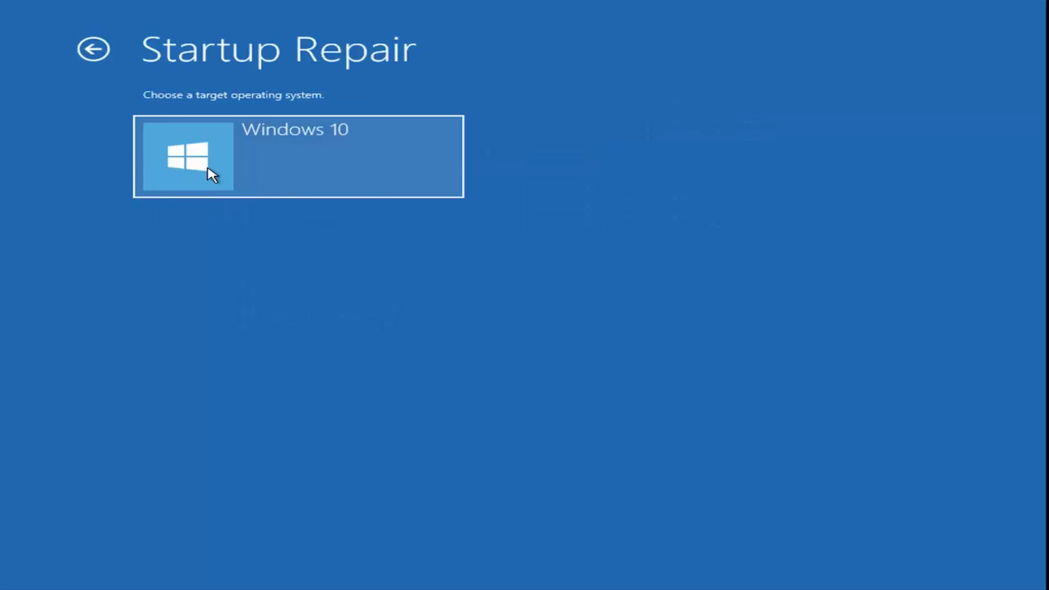
pyautogui.click(234, 170)
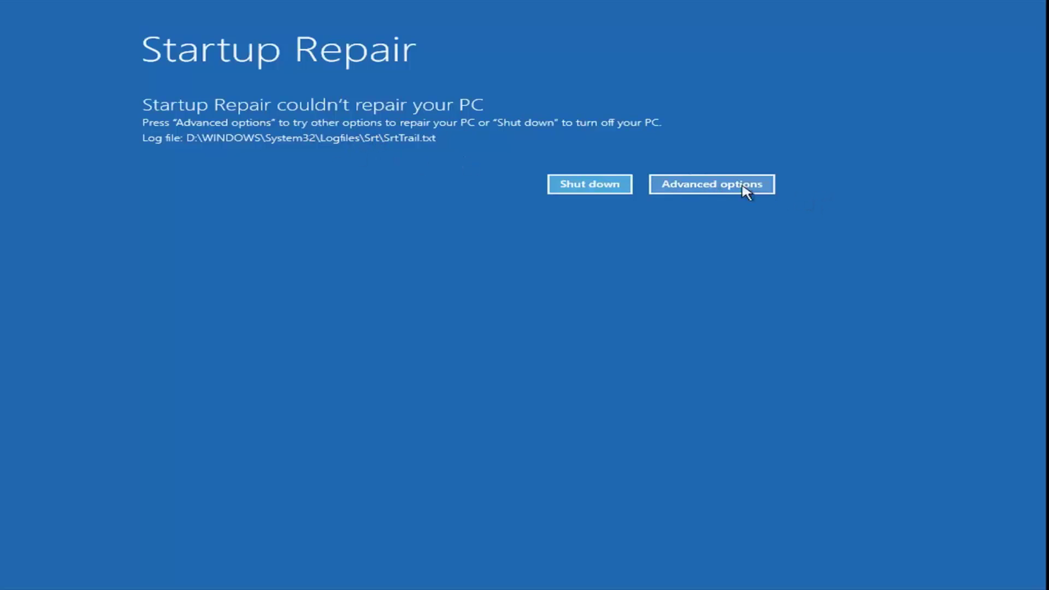
# Step: Prepare a System Restore of Windows 10 to the 8/13/2019 "Before Updates" restore point, and cancel it at the confirmation page
pyautogui.click(708, 187)
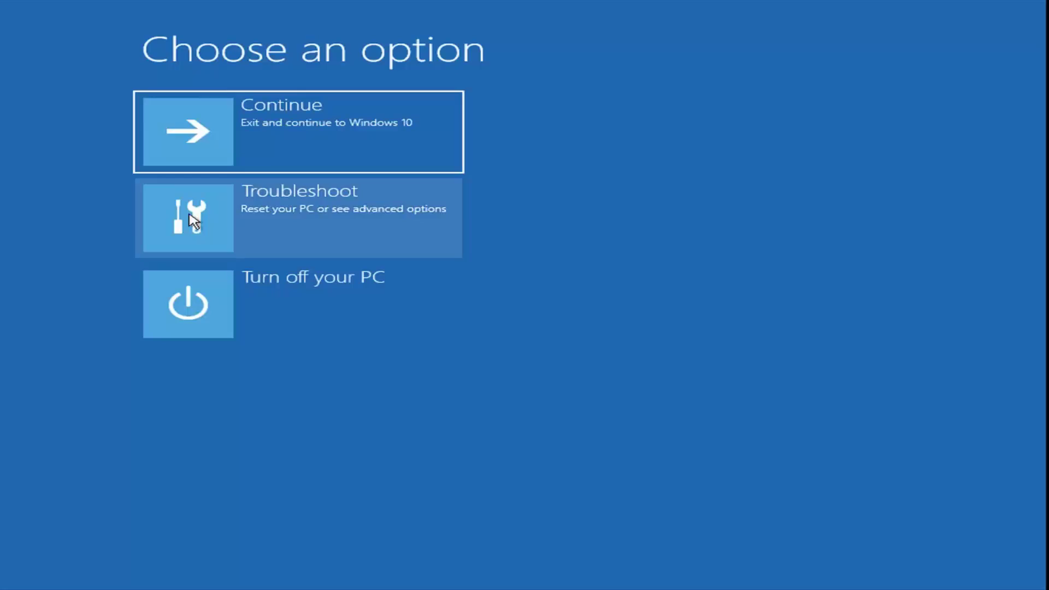
pyautogui.click(229, 206)
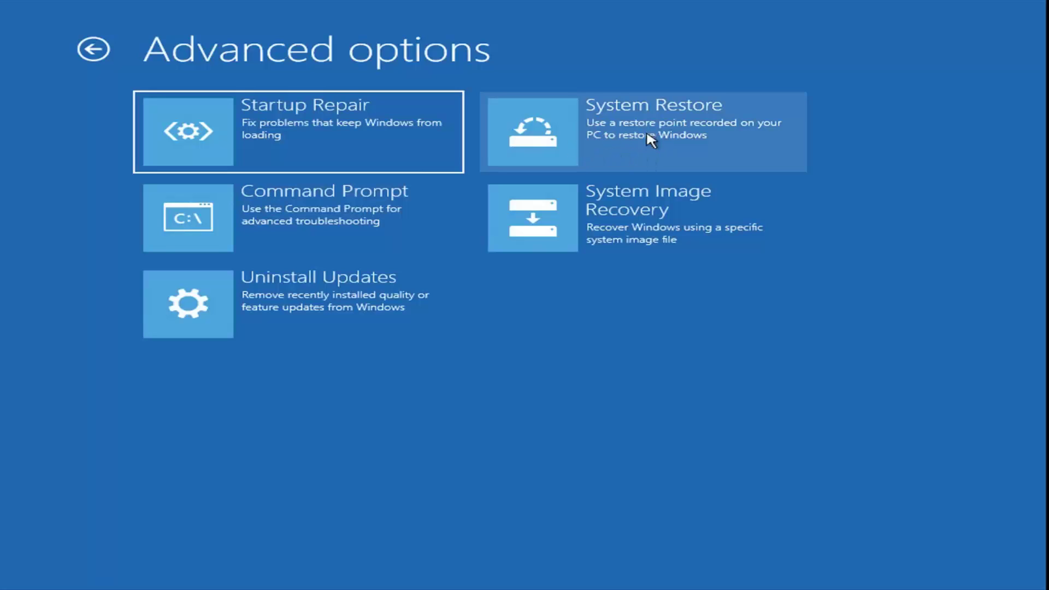
pyautogui.click(593, 125)
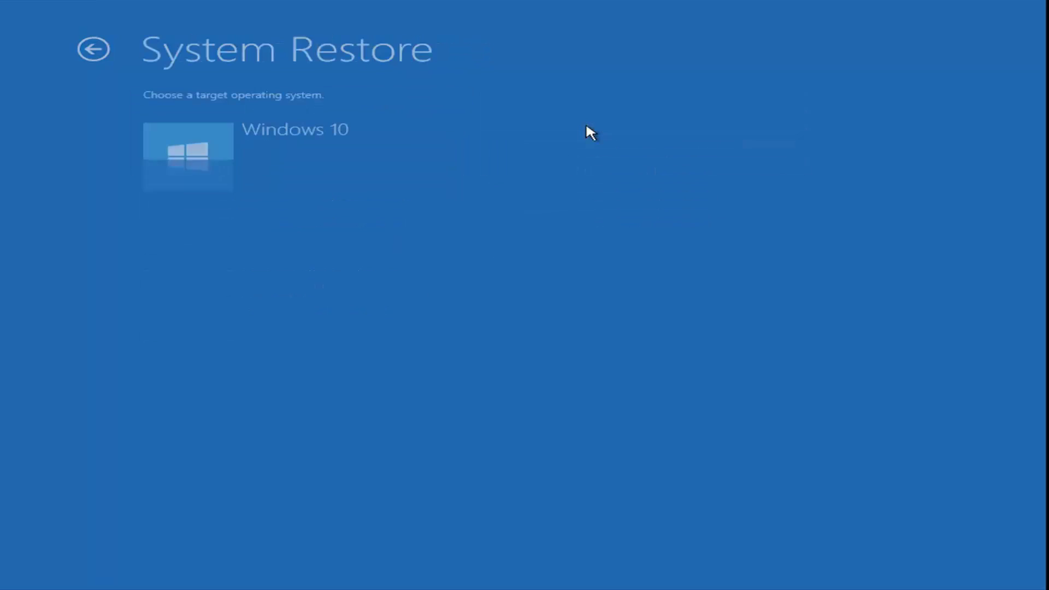
pyautogui.click(241, 173)
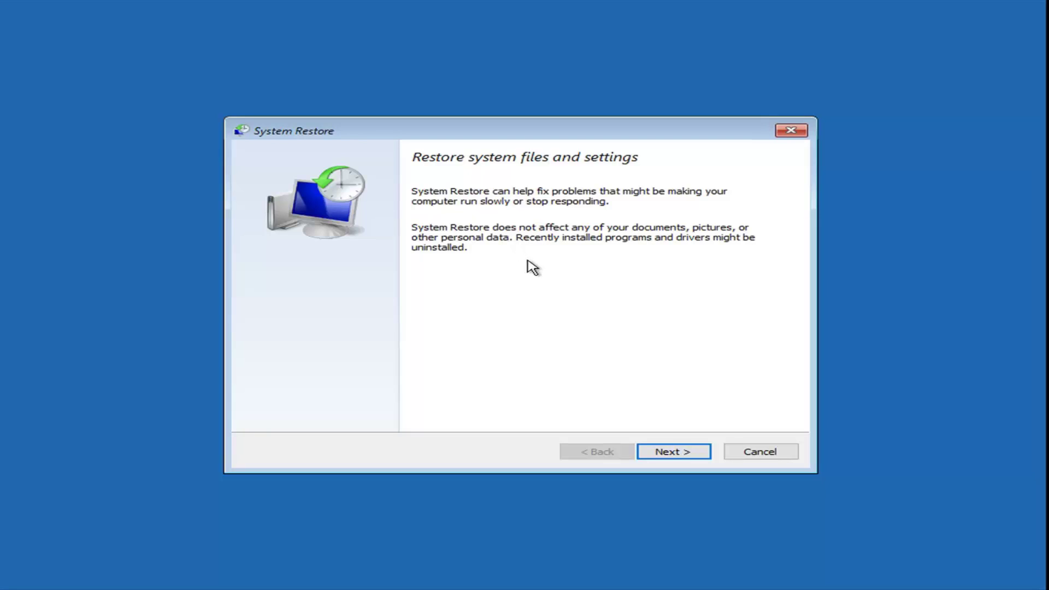
pyautogui.click(664, 452)
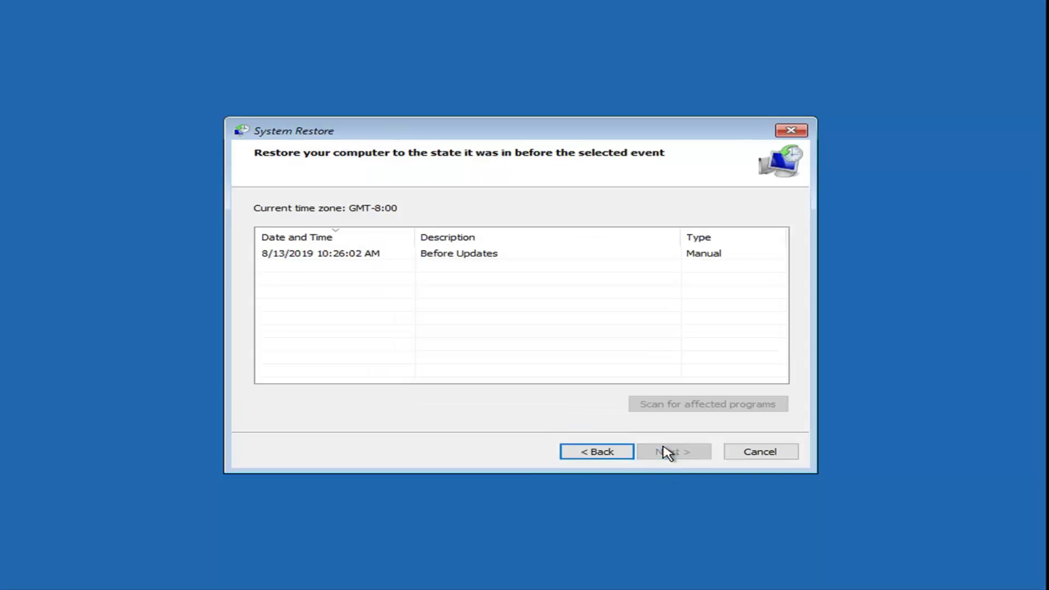
pyautogui.click(307, 259)
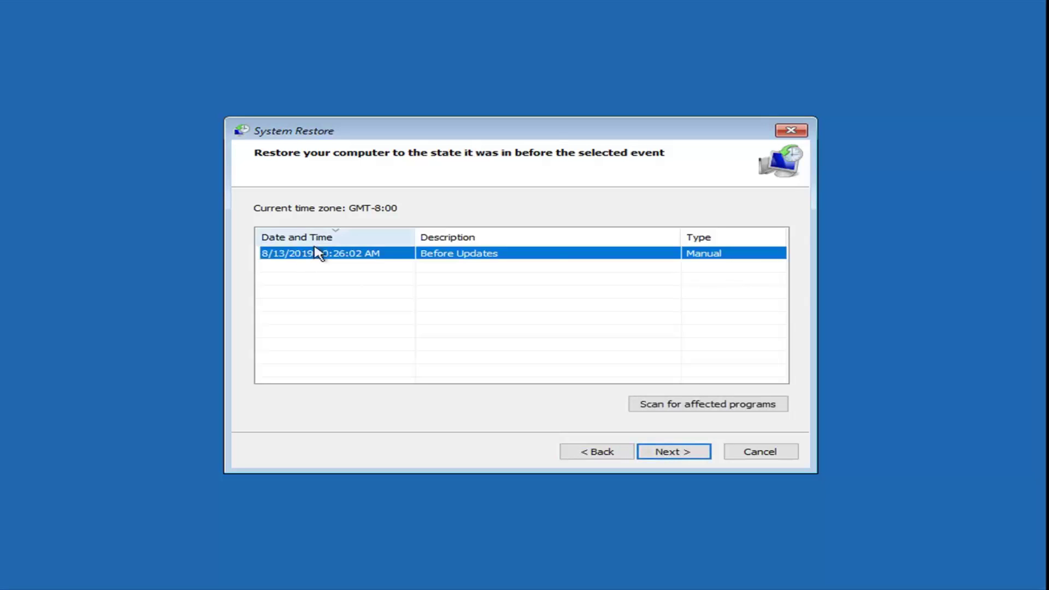
pyautogui.click(655, 452)
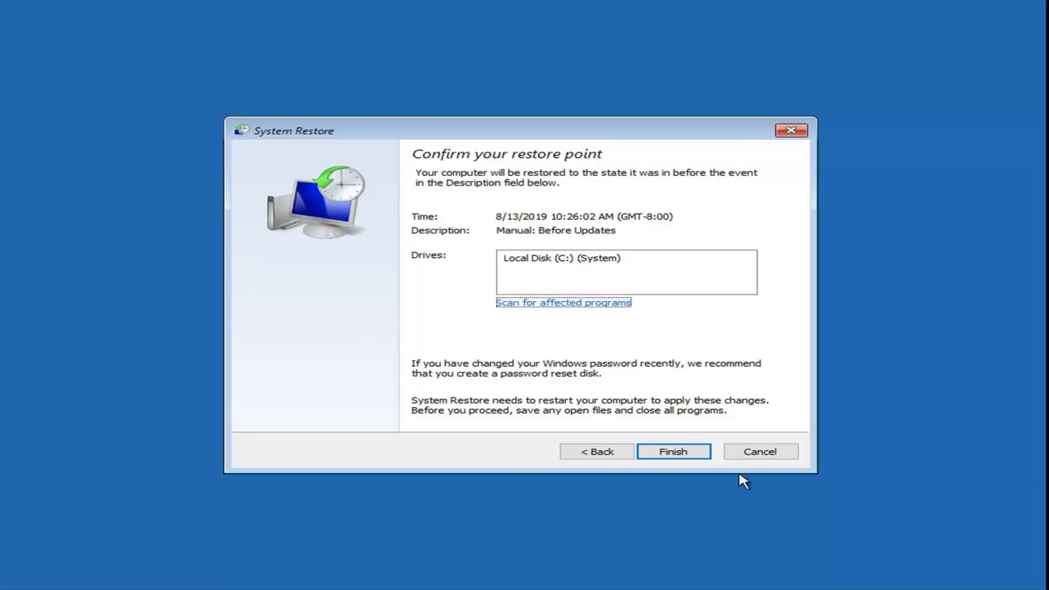
pyautogui.click(760, 452)
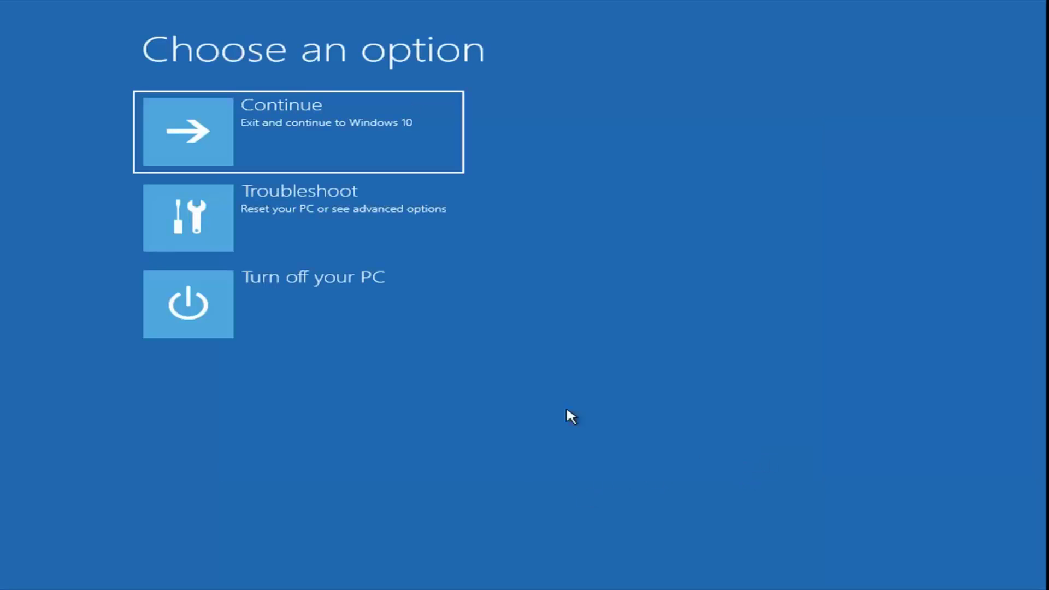
# Step: Look at the Uninstall Updates choices for quality and feature updates, and return to the advanced options
pyautogui.click(278, 237)
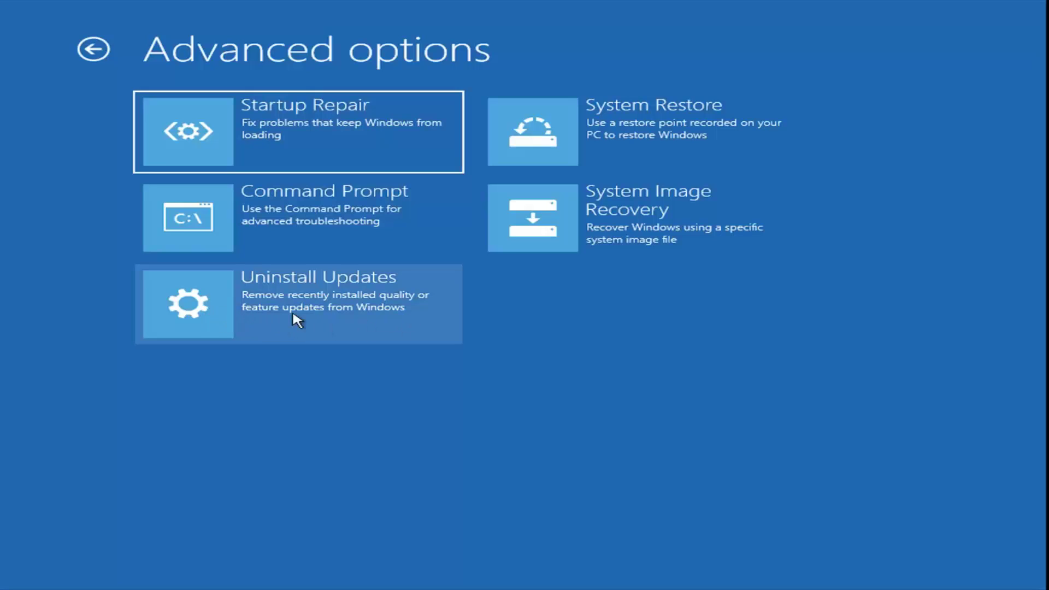
pyautogui.click(241, 322)
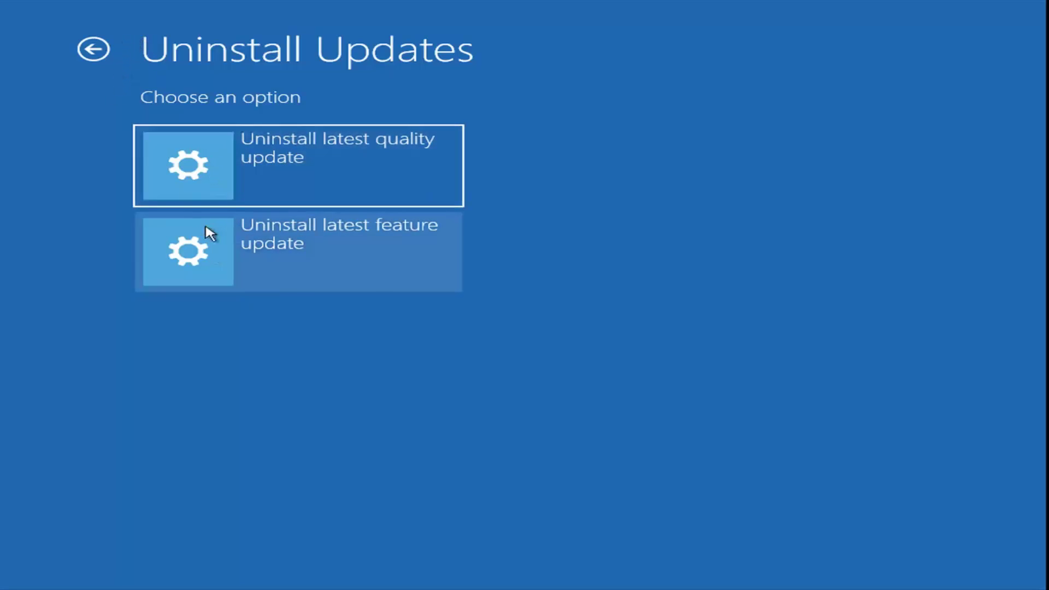
pyautogui.click(93, 49)
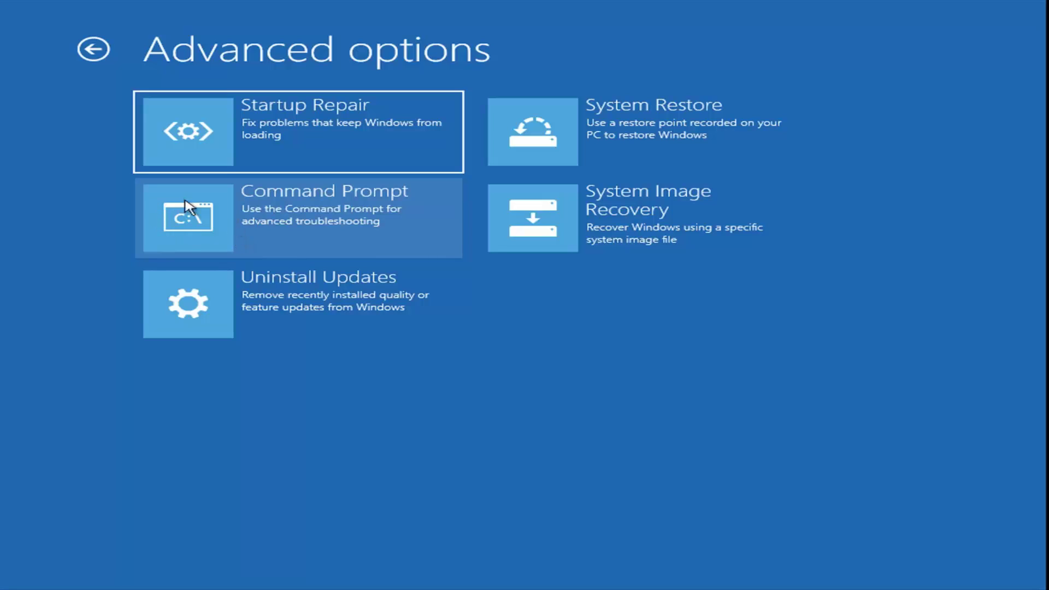
# Step: Check the C: drive in Command Prompt with chkdsk /f /r C: and close the console
pyautogui.click(261, 214)
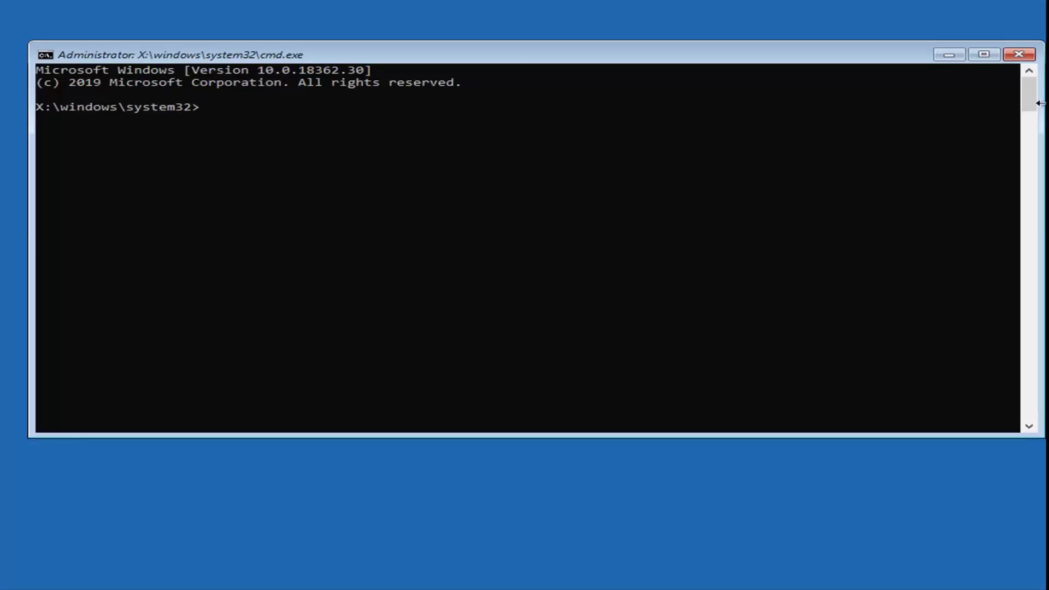
pyautogui.write('chkdsk')
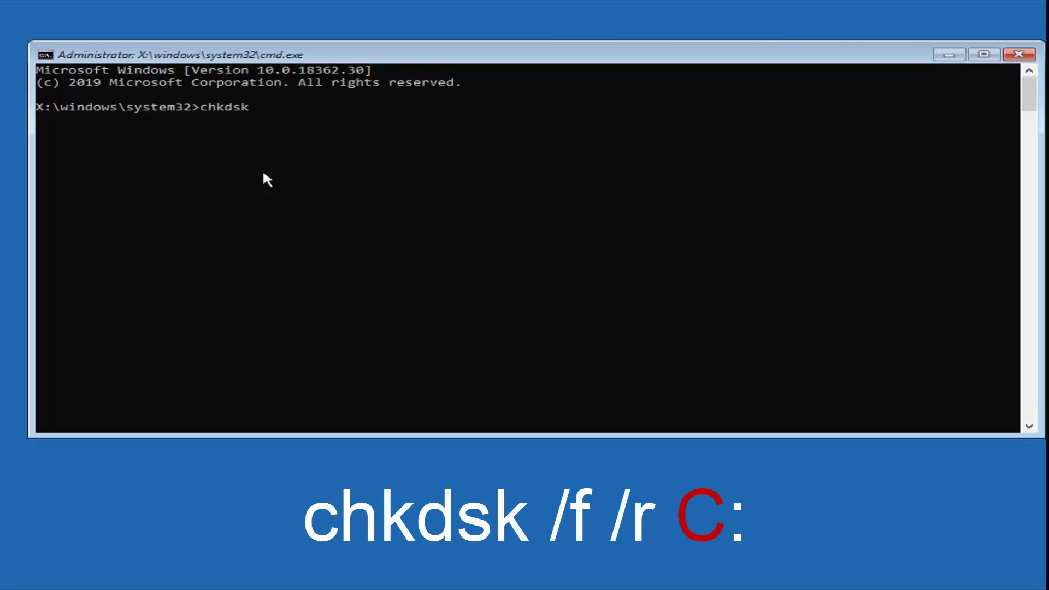
pyautogui.write(' /f /r C:')
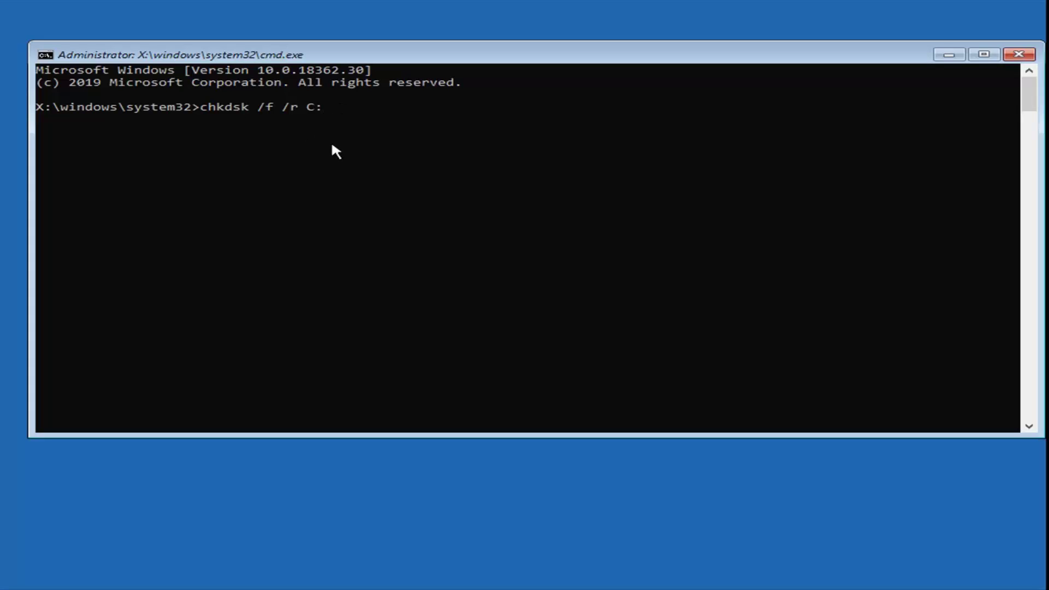
pyautogui.press('Return')
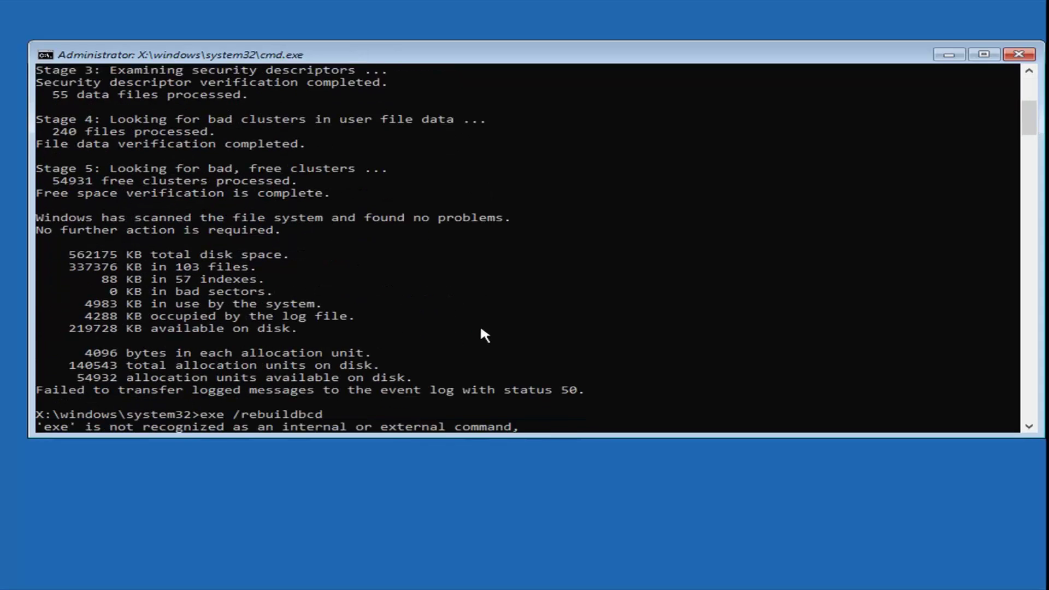
pyautogui.scroll(1, 913, 119)
pyautogui.click(1019, 54)
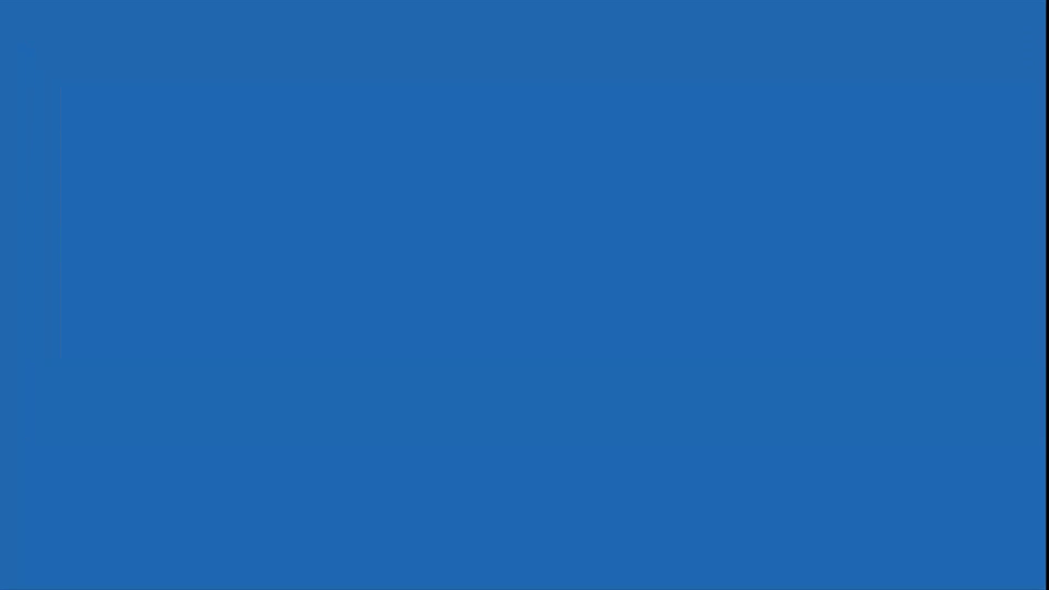
# Step: Scan the system files with sfc /scannow in a new Command Prompt from the advanced troubleshooting options, and close the console
pyautogui.click(262, 221)
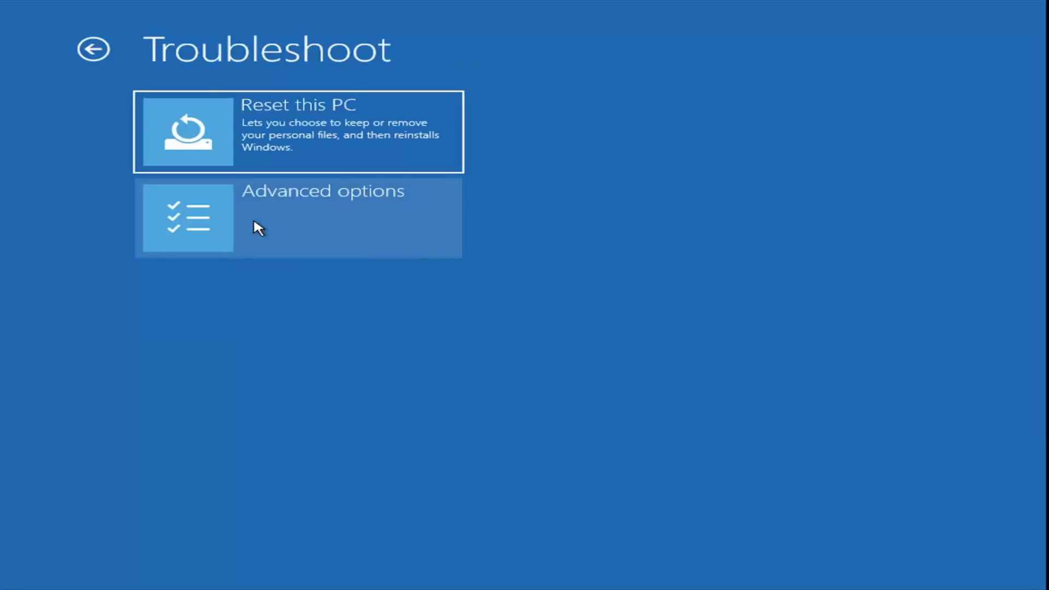
pyautogui.click(234, 227)
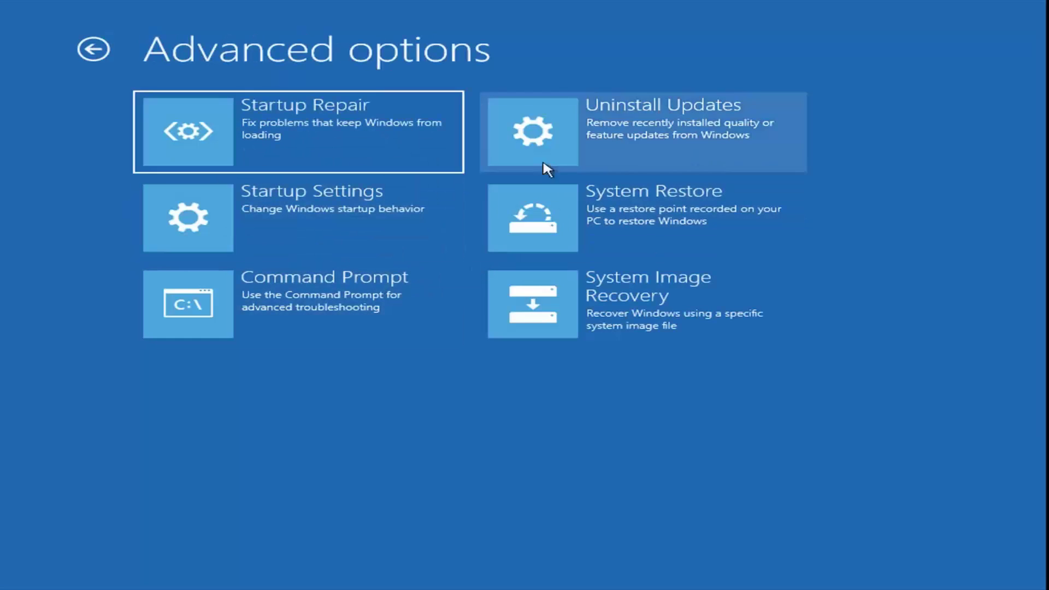
pyautogui.click(298, 303)
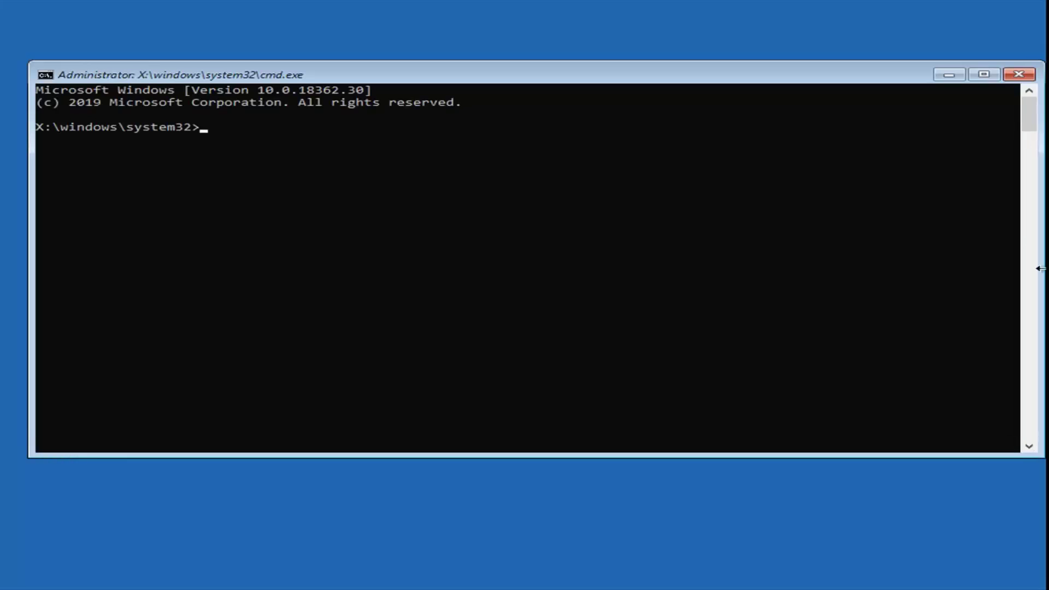
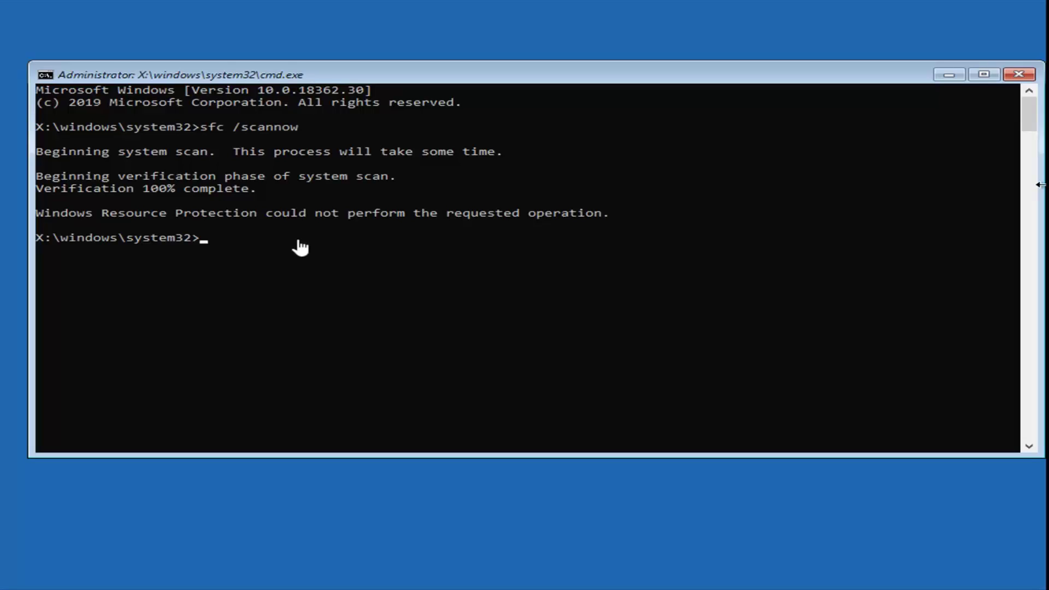
pyautogui.click(1019, 75)
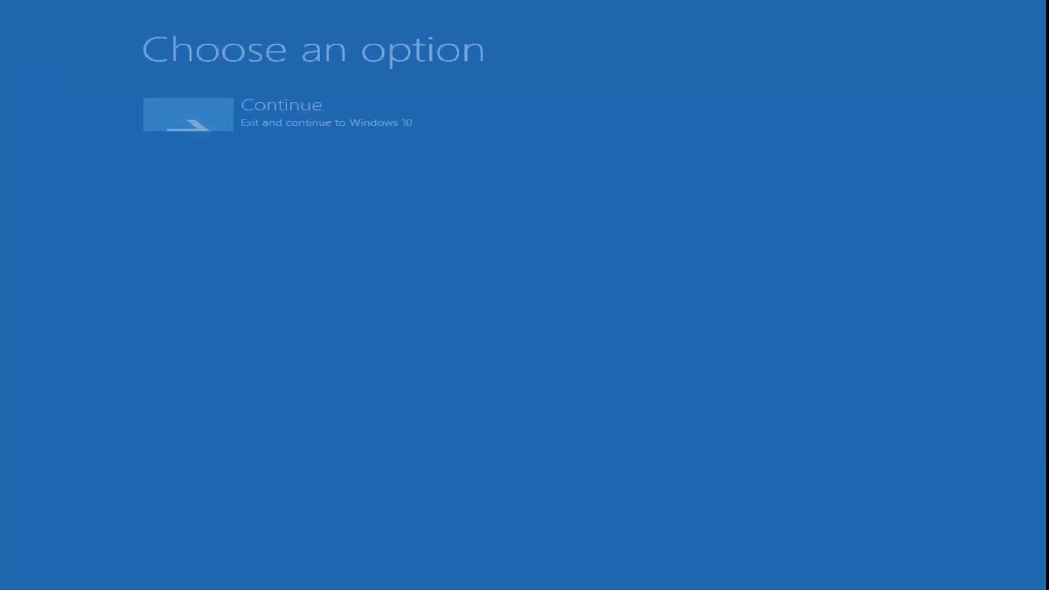